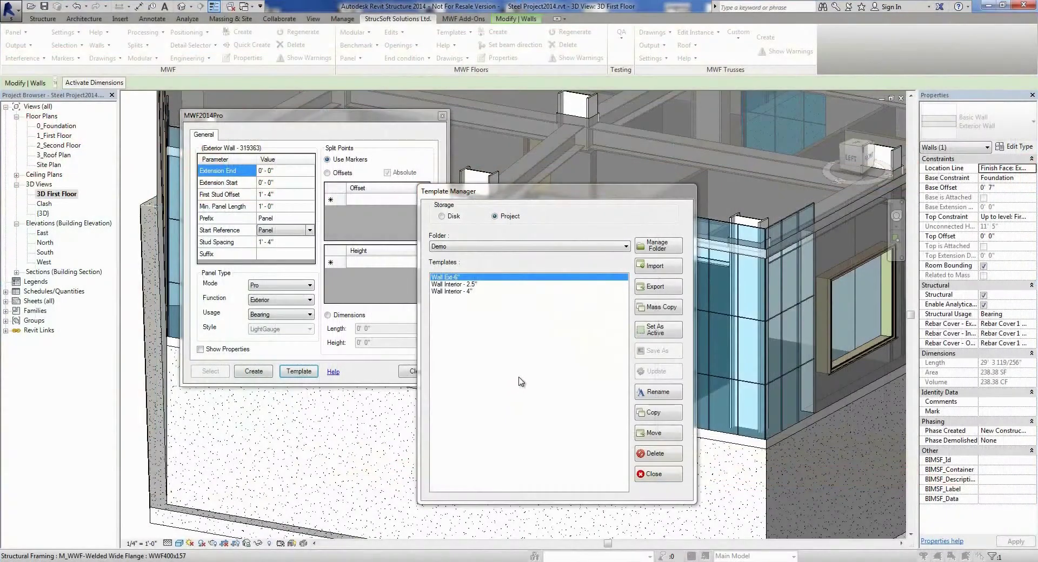
Make Wall Ext 6" the active framing template and close the Template Manager
{"action": "left_click", "coordinate": [654, 331]}
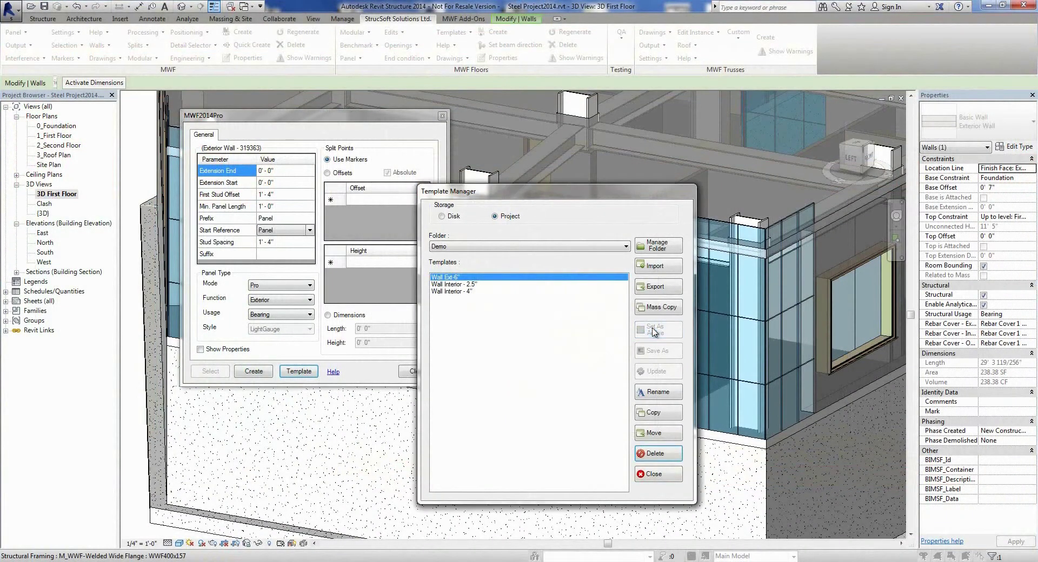
{"action": "left_click", "coordinate": [649, 474]}
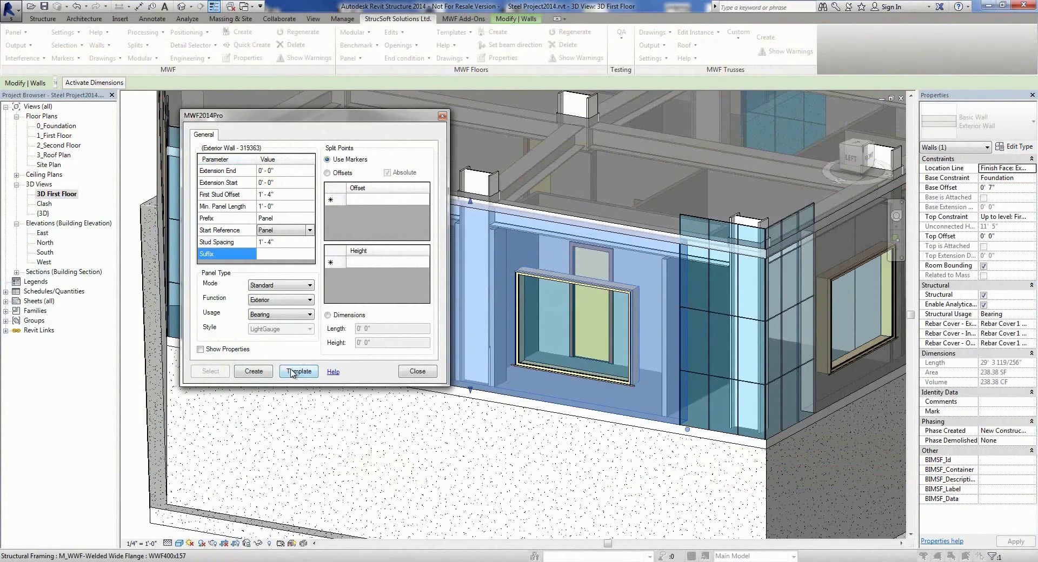
Create the exterior wall panels and add a C-Channel horizontal definition to Panel1's Bearing and Horizontals
{"action": "left_click", "coordinate": [262, 371]}
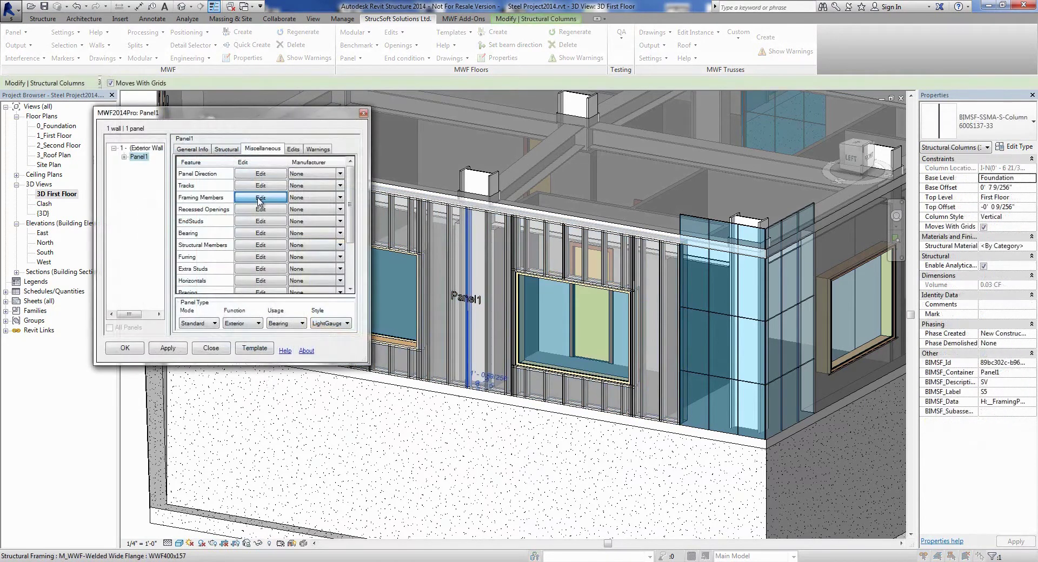
{"action": "left_click", "coordinate": [259, 199]}
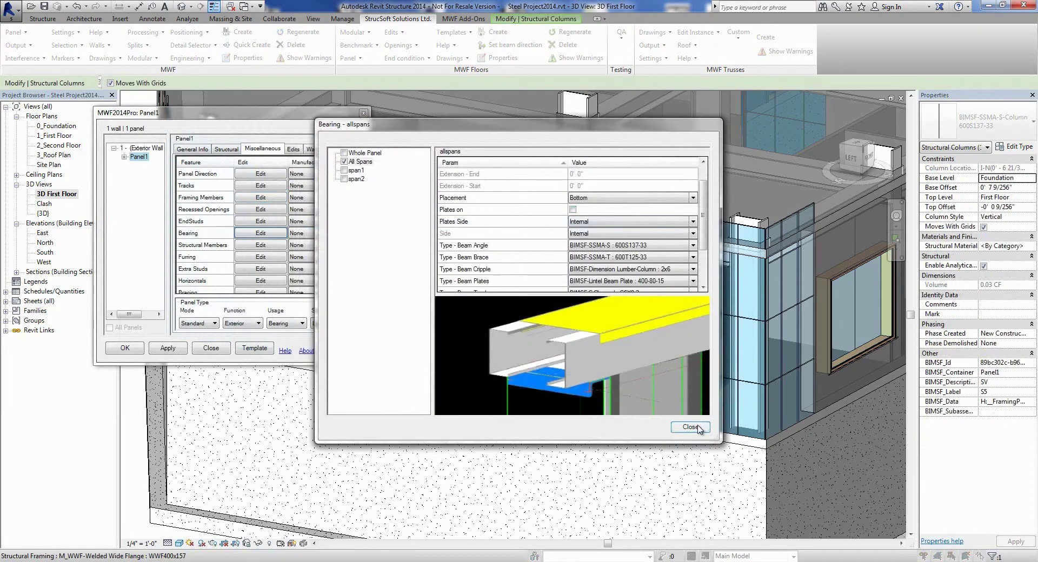
{"action": "left_click", "coordinate": [690, 427]}
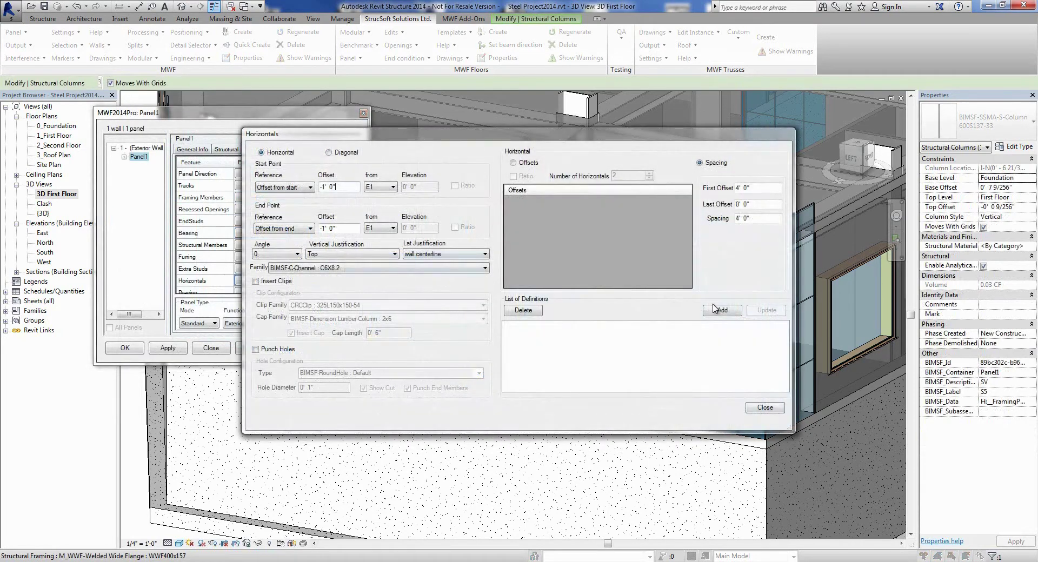
{"action": "left_click", "coordinate": [719, 310]}
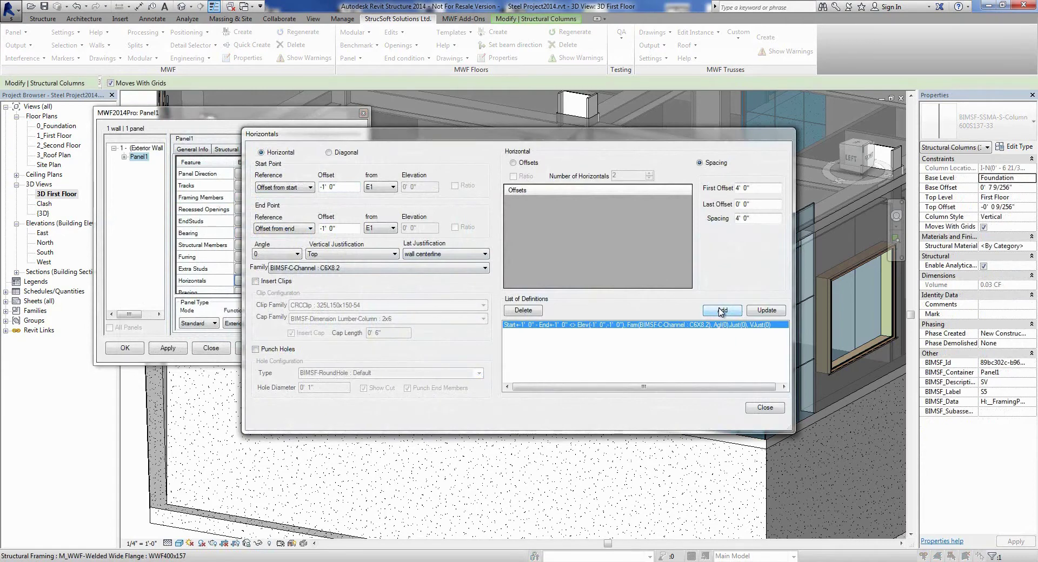
{"action": "left_click", "coordinate": [764, 408]}
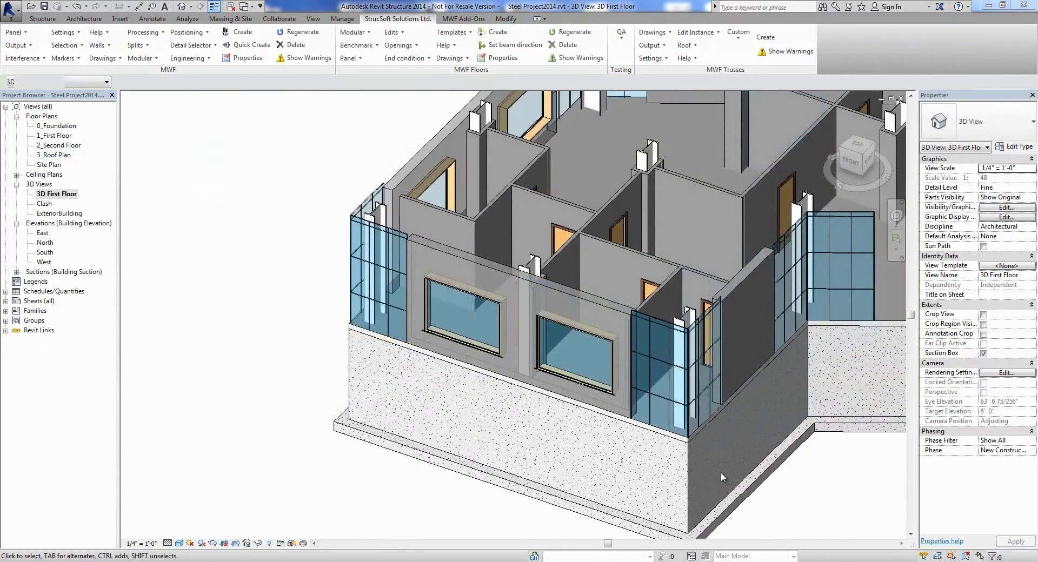
Frame the two-window exterior wall using the chosen framing template
{"action": "left_click", "coordinate": [617, 414]}
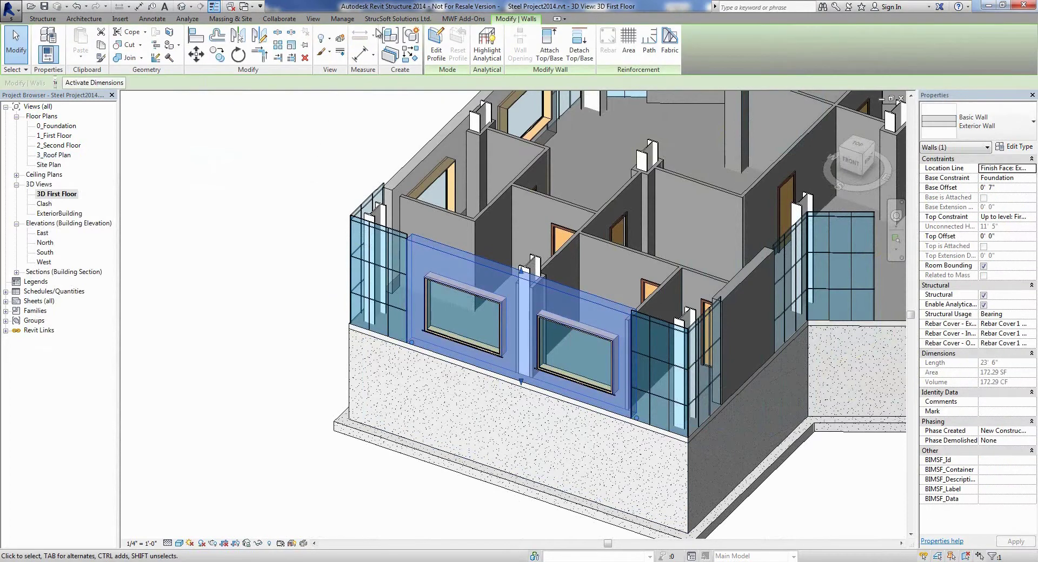
{"action": "left_click", "coordinate": [285, 29]}
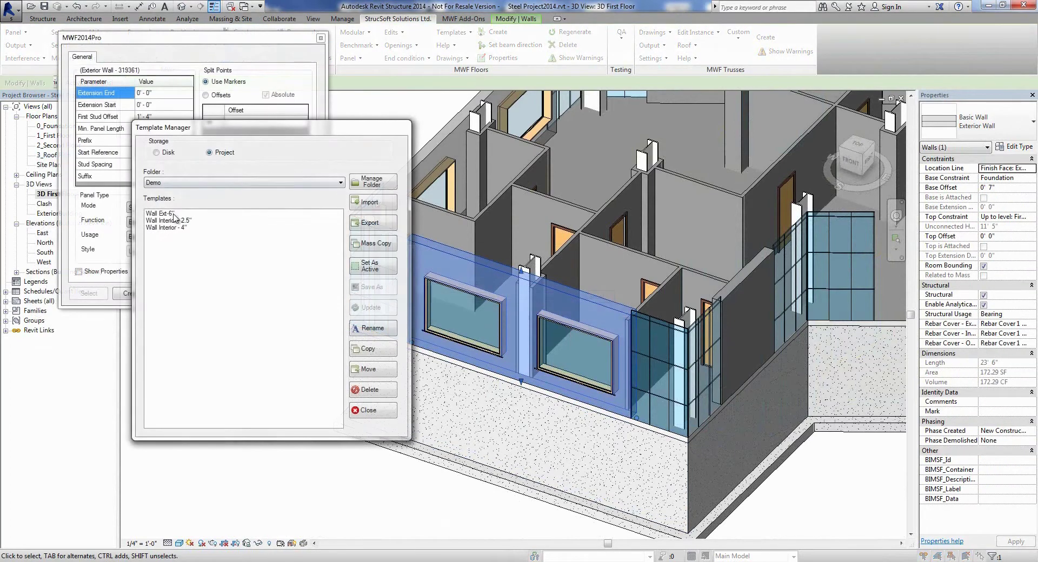
{"action": "left_click", "coordinate": [360, 268]}
{"action": "left_click", "coordinate": [130, 294]}
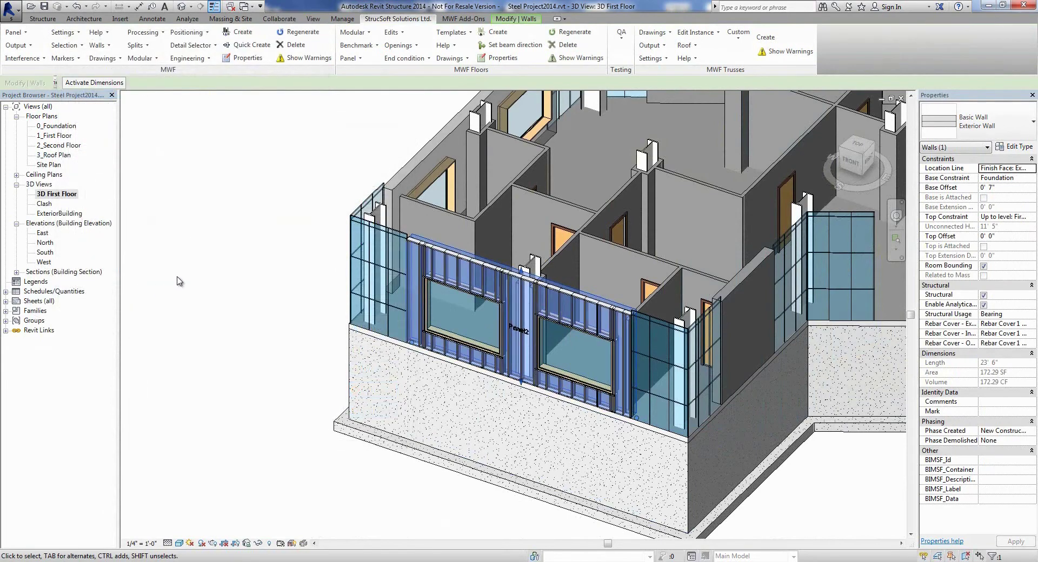
Confirm the wall type to template map, then Quick Create panels on all selected walls
{"action": "left_click", "coordinate": [63, 32]}
{"action": "left_click", "coordinate": [106, 110]}
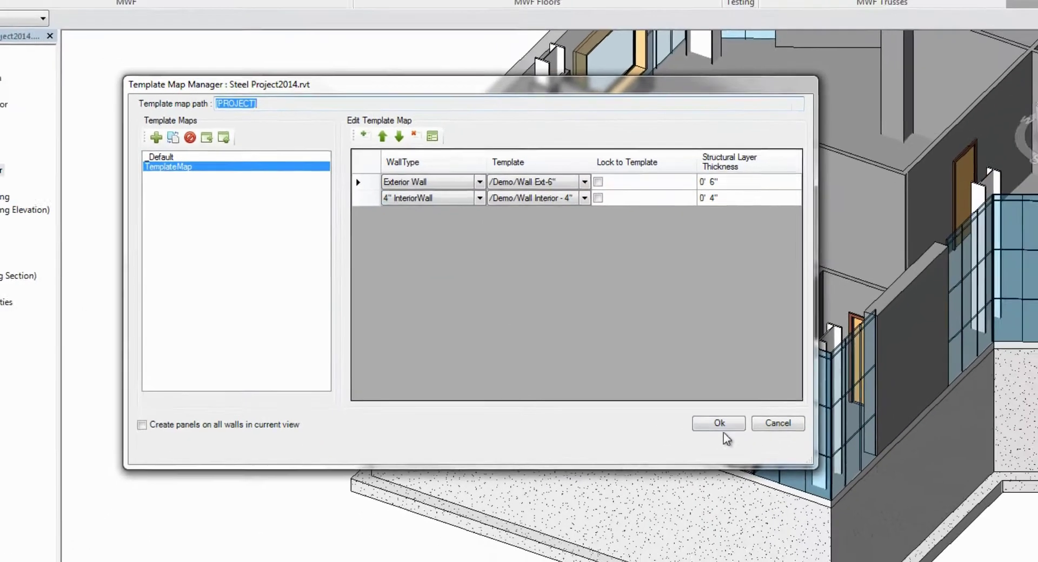
{"action": "left_click", "coordinate": [725, 423]}
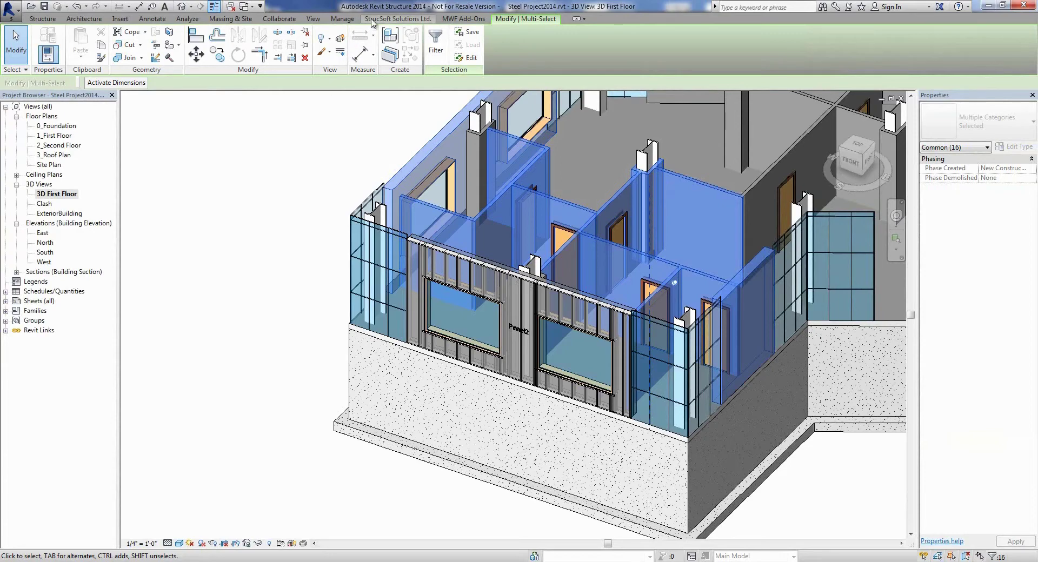
{"action": "left_click", "coordinate": [372, 20]}
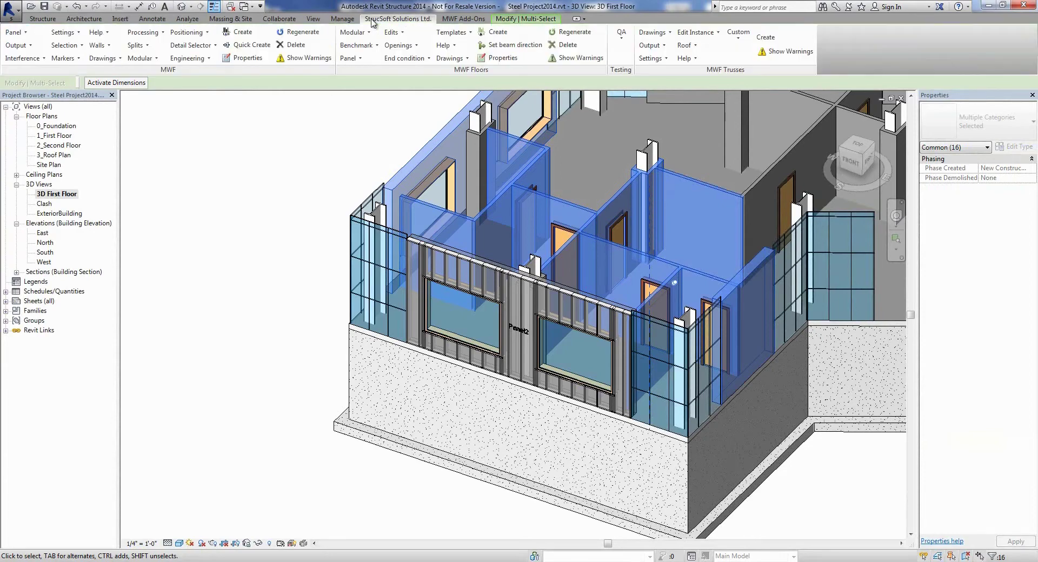
{"action": "left_click", "coordinate": [255, 46]}
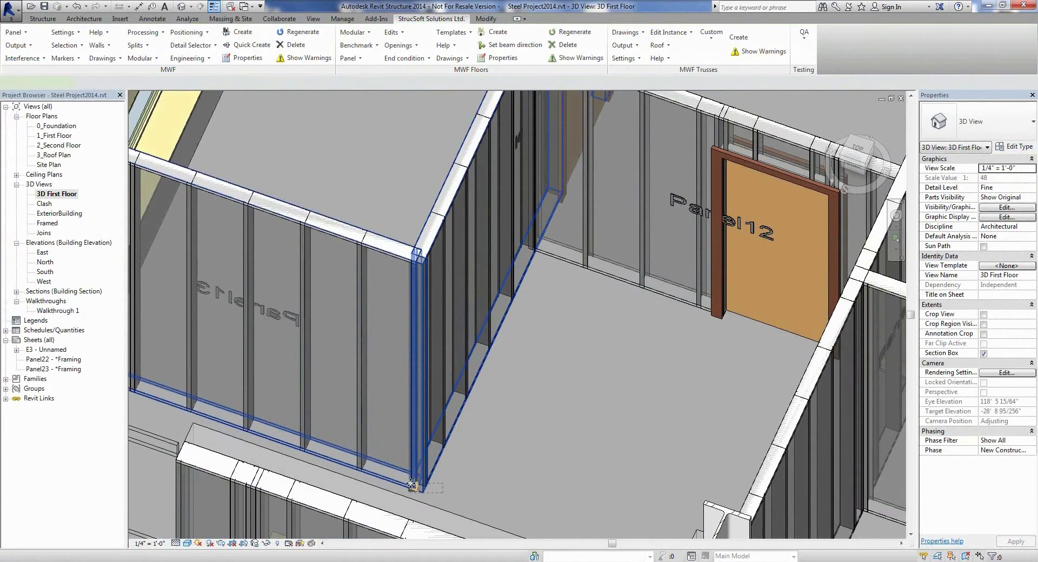
Place the J101 TYPICAL A join at the corner between the two wall panels
{"action": "left_click", "coordinate": [411, 484]}
{"action": "key", "text": "p"}
{"action": "key", "text": "j"}
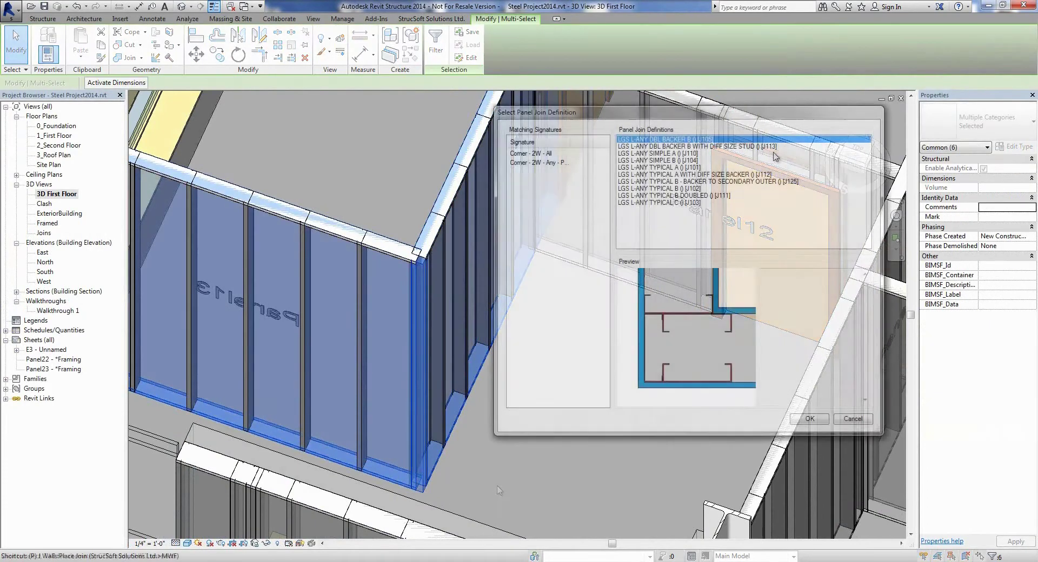
{"action": "left_click", "coordinate": [811, 147]}
{"action": "left_click", "coordinate": [813, 154]}
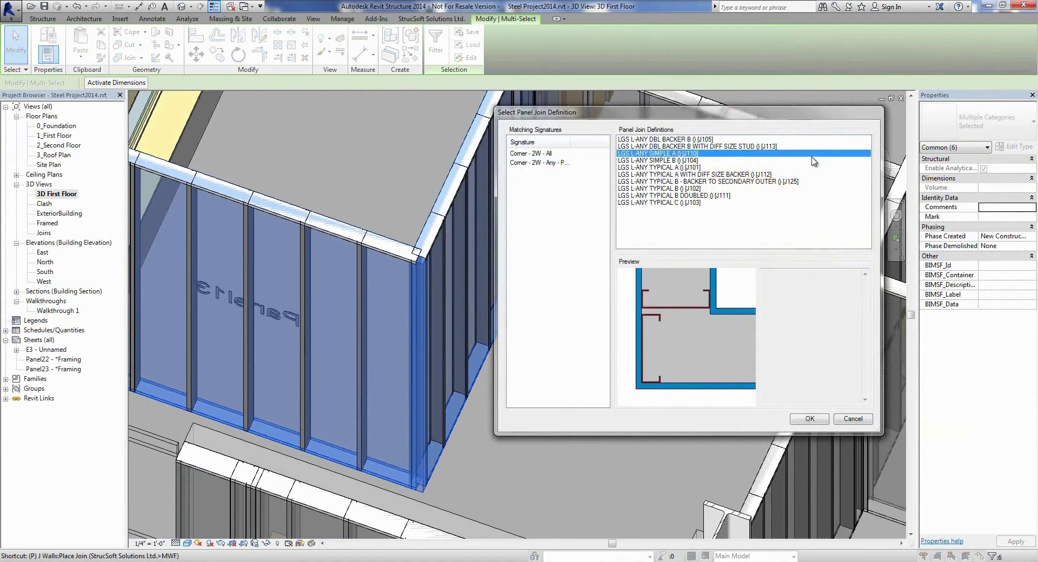
{"action": "left_click", "coordinate": [812, 167]}
{"action": "left_click", "coordinate": [809, 419]}
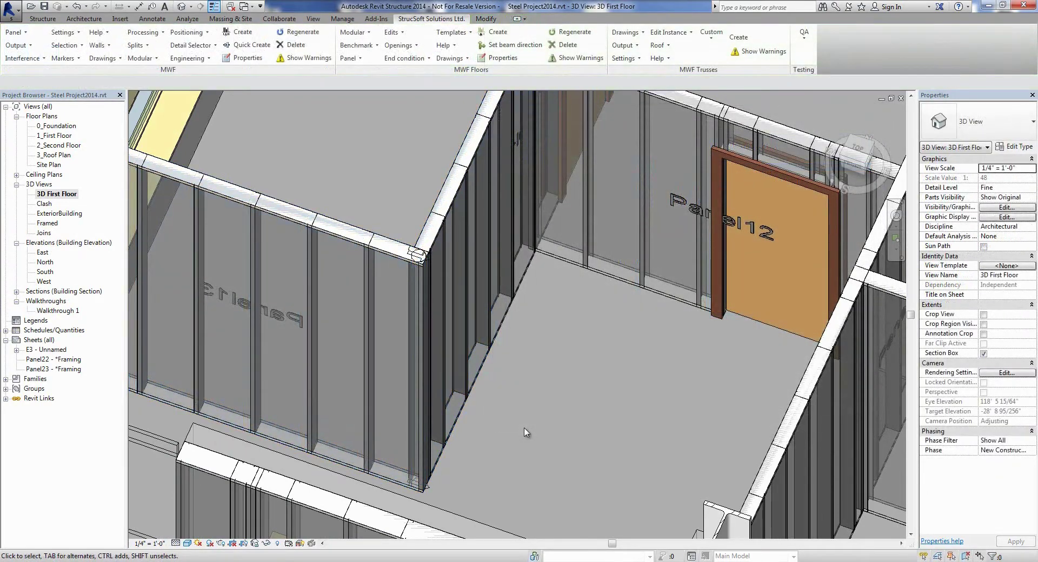
Regenerate the selected walls' framing with AutoJoin
{"action": "scroll", "coordinate": [648, 417], "scroll_direction": "up", "scroll_amount": 5}
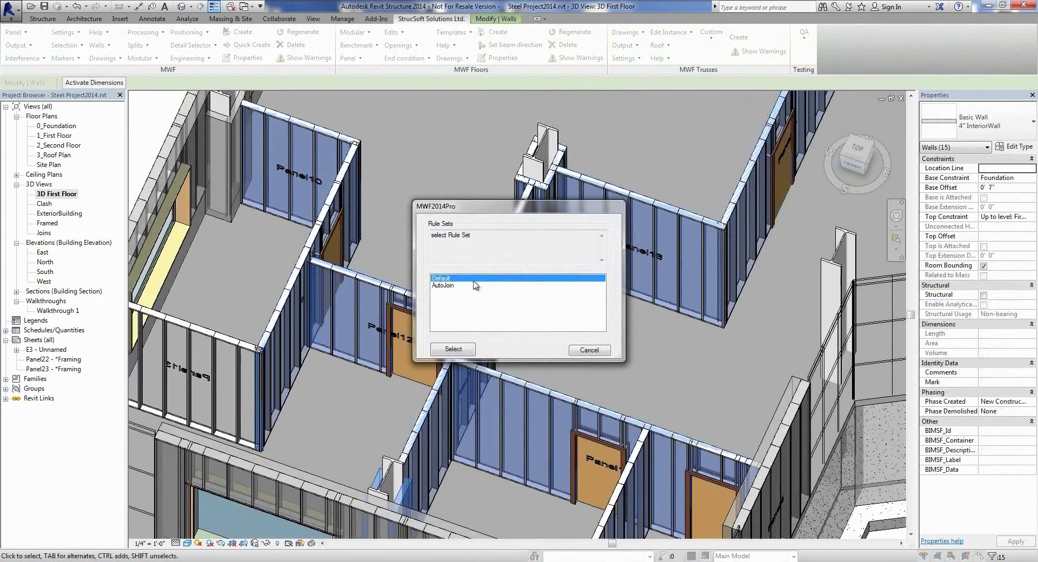
{"action": "left_click", "coordinate": [463, 285]}
{"action": "left_click", "coordinate": [461, 349]}
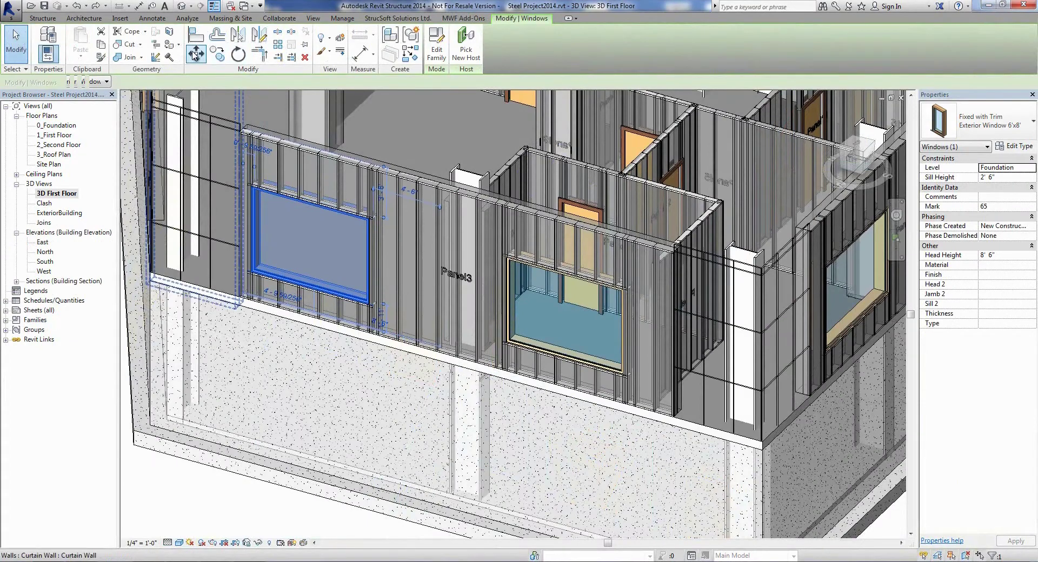
Shift the window right in the Panel3 wall and regenerate its framing
{"action": "left_click", "coordinate": [196, 53]}
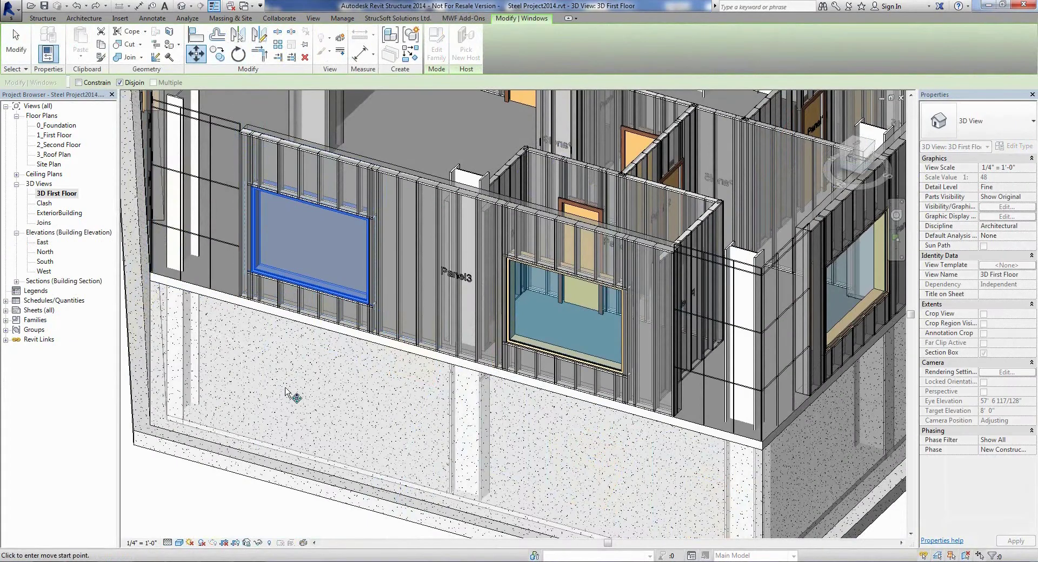
{"action": "left_click", "coordinate": [304, 400]}
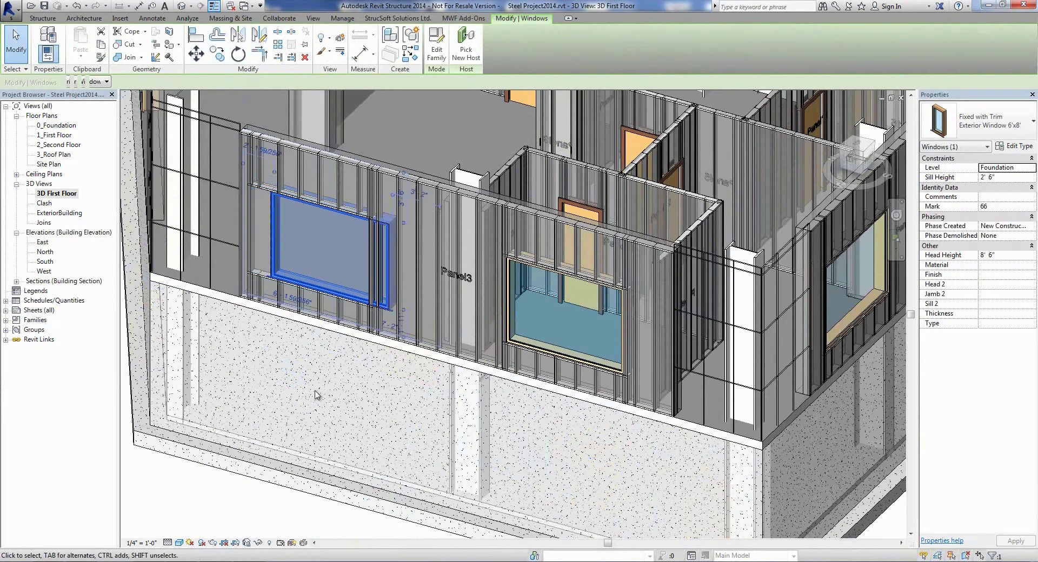
{"action": "left_click", "coordinate": [449, 279]}
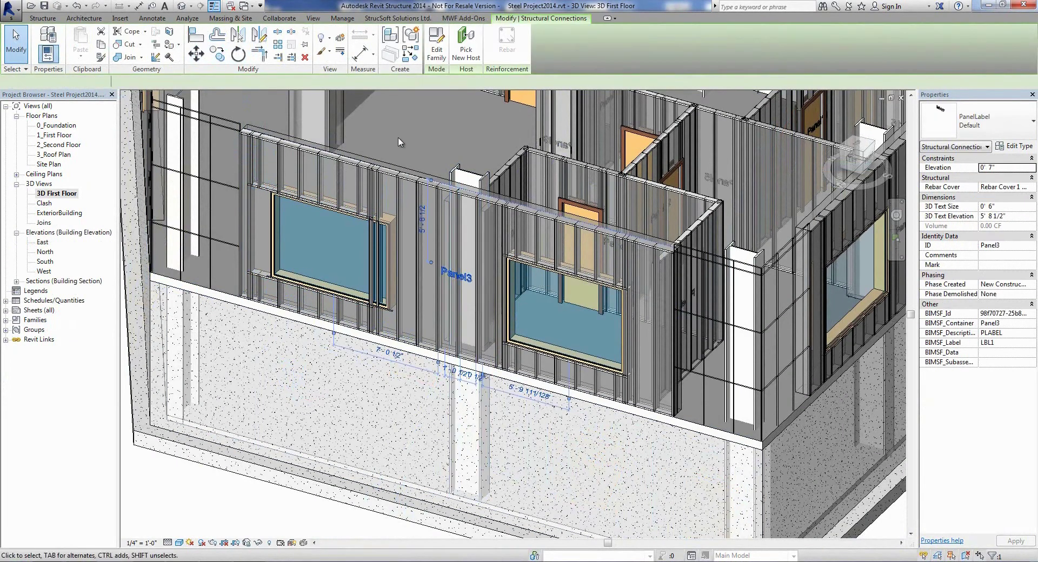
{"action": "left_click", "coordinate": [394, 18]}
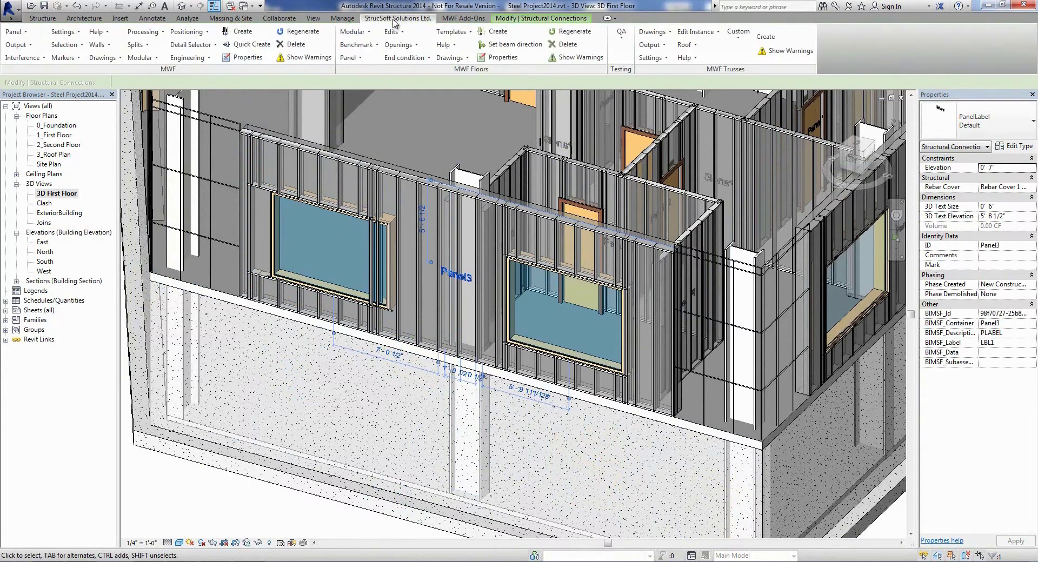
{"action": "left_click", "coordinate": [312, 33]}
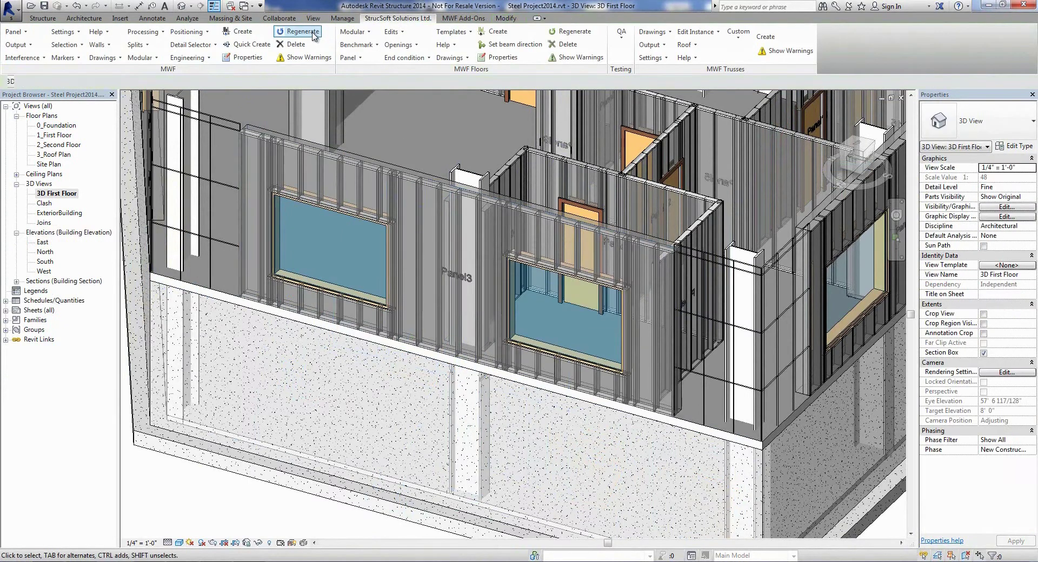
Lower the top of the Panel12 interior wall and regenerate its framing
{"action": "middle_click_drag", "start_coordinate": [346, 141], "coordinate": [415, 200], "text": "shift"}
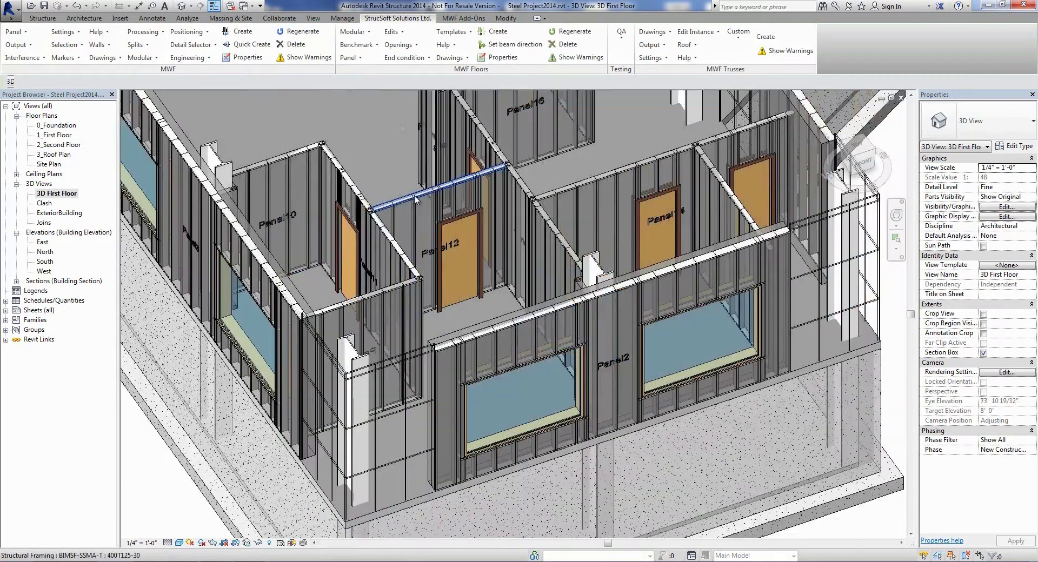
{"action": "left_click", "coordinate": [419, 196]}
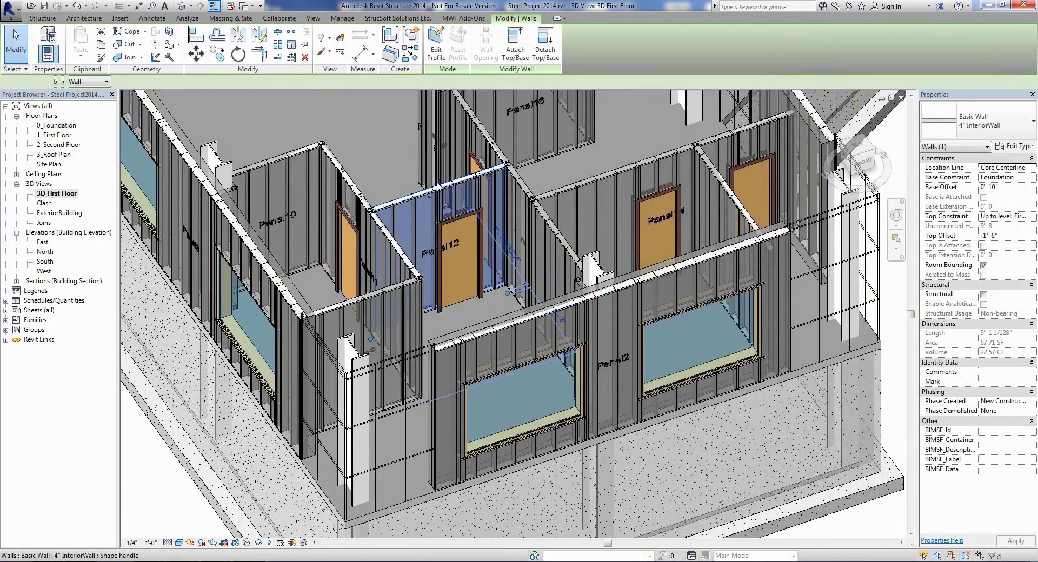
{"action": "left_click_drag", "start_coordinate": [441, 203], "coordinate": [441, 218]}
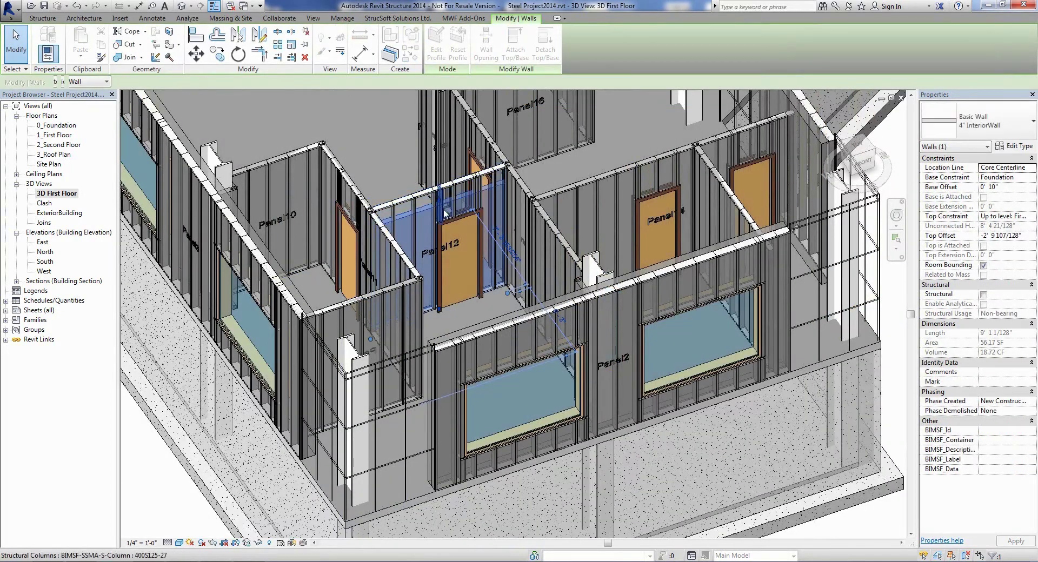
{"action": "left_click", "coordinate": [395, 19]}
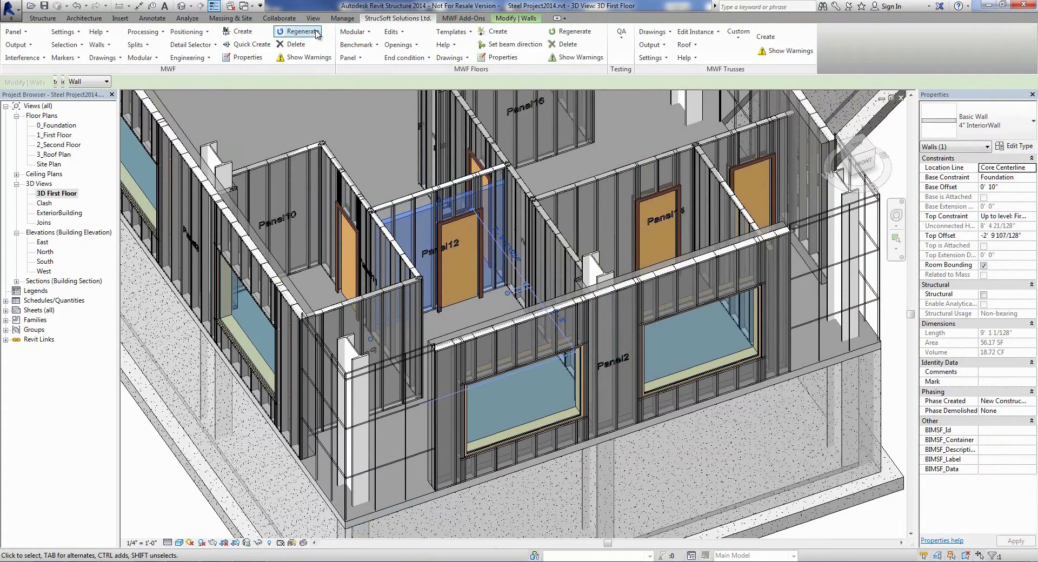
{"action": "left_click", "coordinate": [297, 31]}
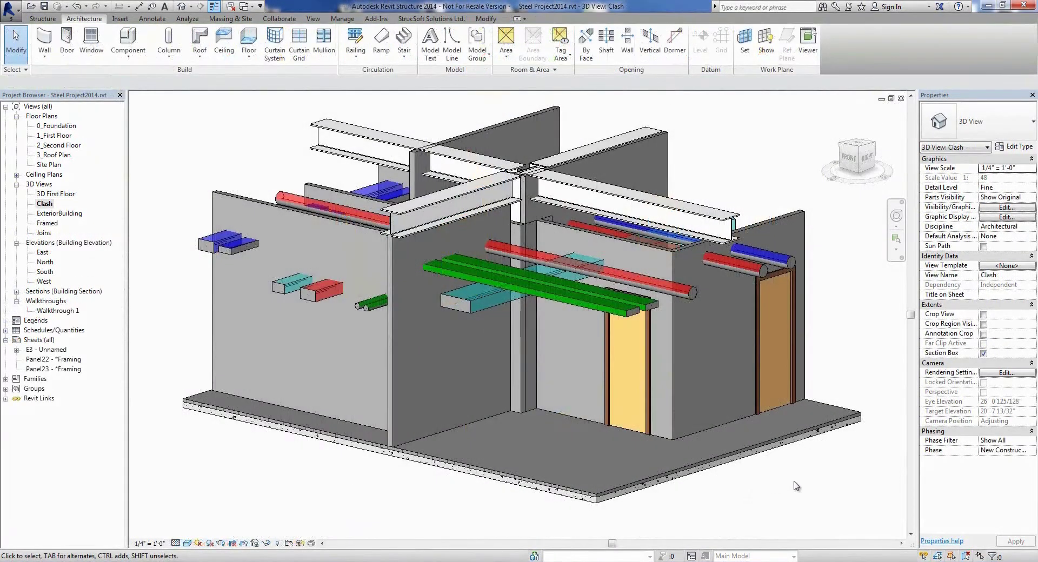
Select the linked MEP model together with the framed walls
{"action": "mouse_move", "coordinate": [800, 485]}
{"action": "middle_mouse_down", "text": "shift"}
{"action": "mouse_move", "coordinate": [763, 509]}
{"action": "mouse_move", "coordinate": [827, 488]}
{"action": "middle_mouse_up", "text": "shift"}
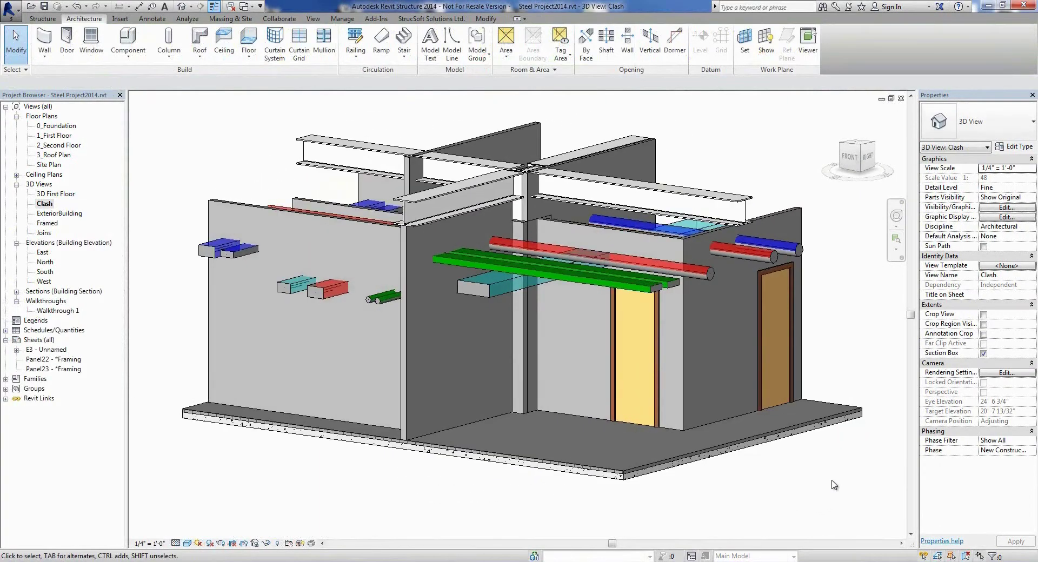
{"action": "left_click", "coordinate": [801, 250]}
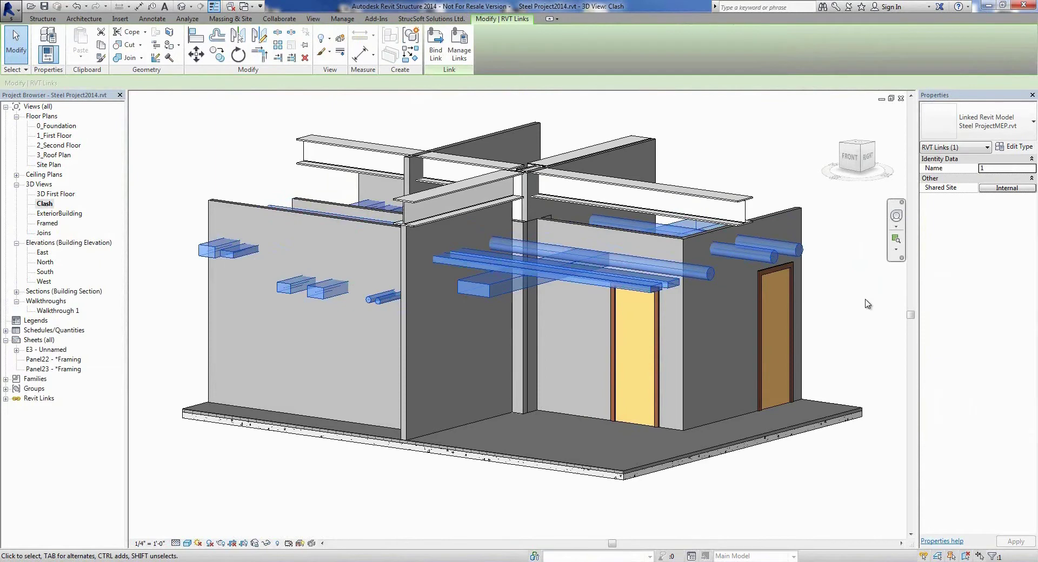
{"action": "left_click", "coordinate": [799, 324], "text": "ctrl"}
Run Wall - Opening at Intersect with the Clash Detection rule set and Merge Openings on
{"action": "left_click", "coordinate": [431, 19]}
{"action": "left_click", "coordinate": [23, 58]}
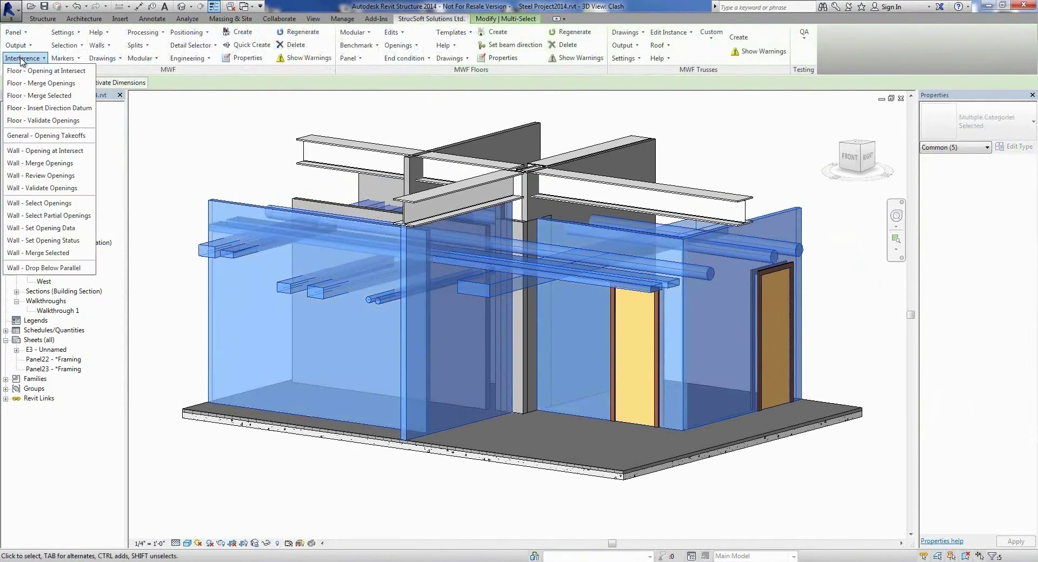
{"action": "left_click", "coordinate": [82, 154]}
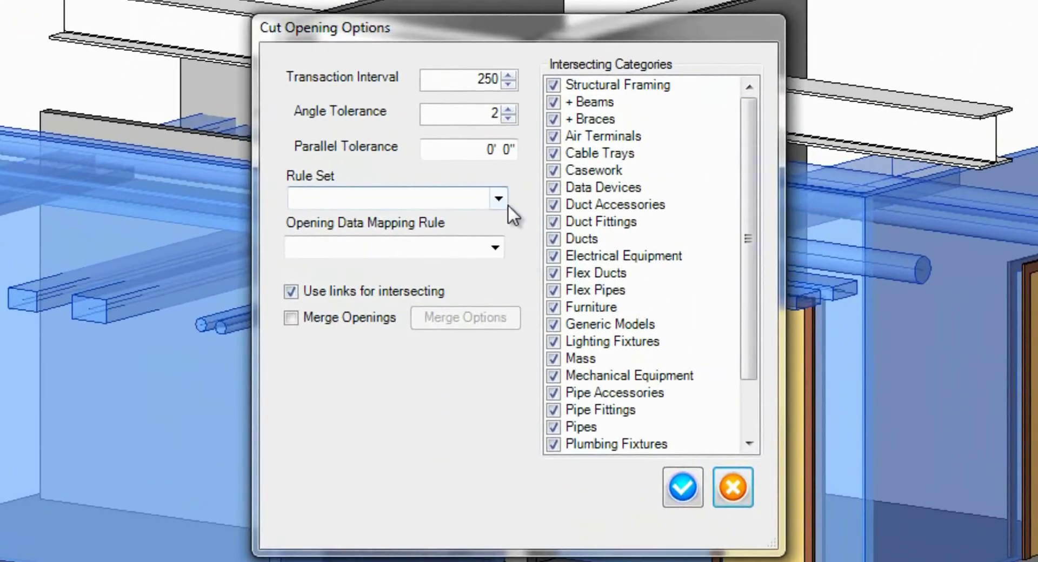
{"action": "left_click", "coordinate": [503, 212]}
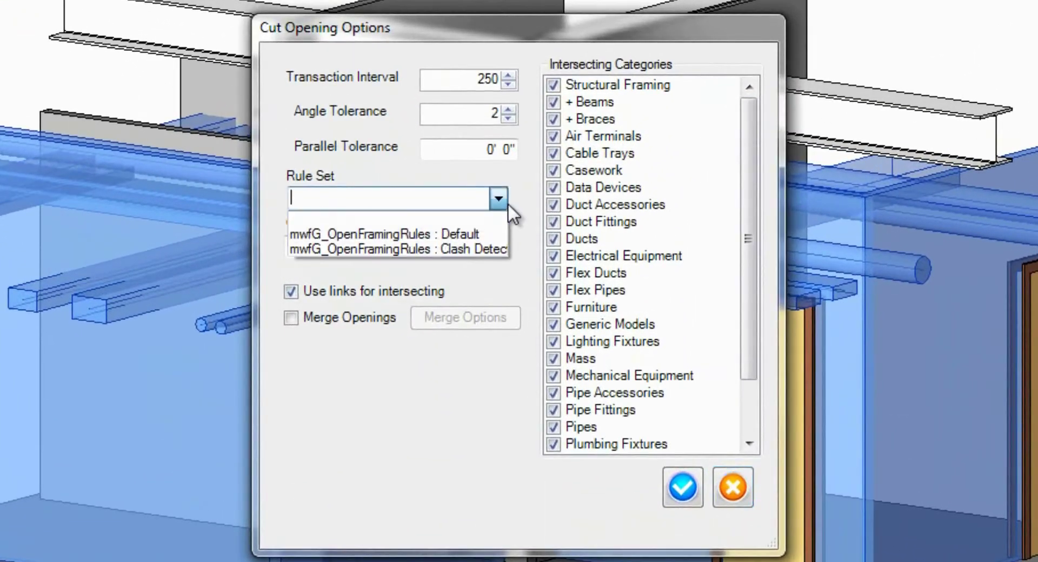
{"action": "left_click", "coordinate": [490, 247]}
{"action": "left_click", "coordinate": [295, 389]}
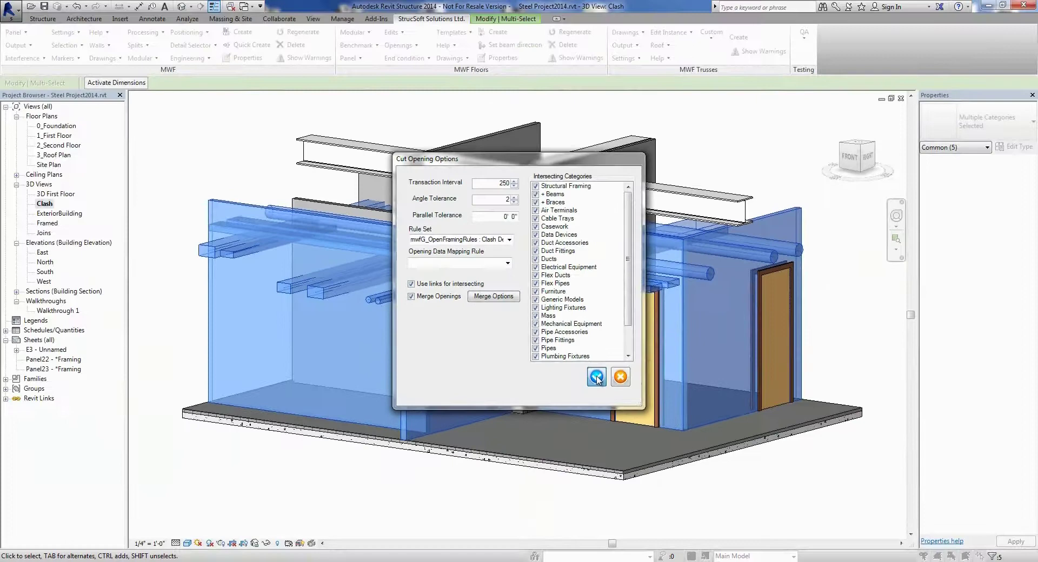
{"action": "left_click", "coordinate": [596, 377]}
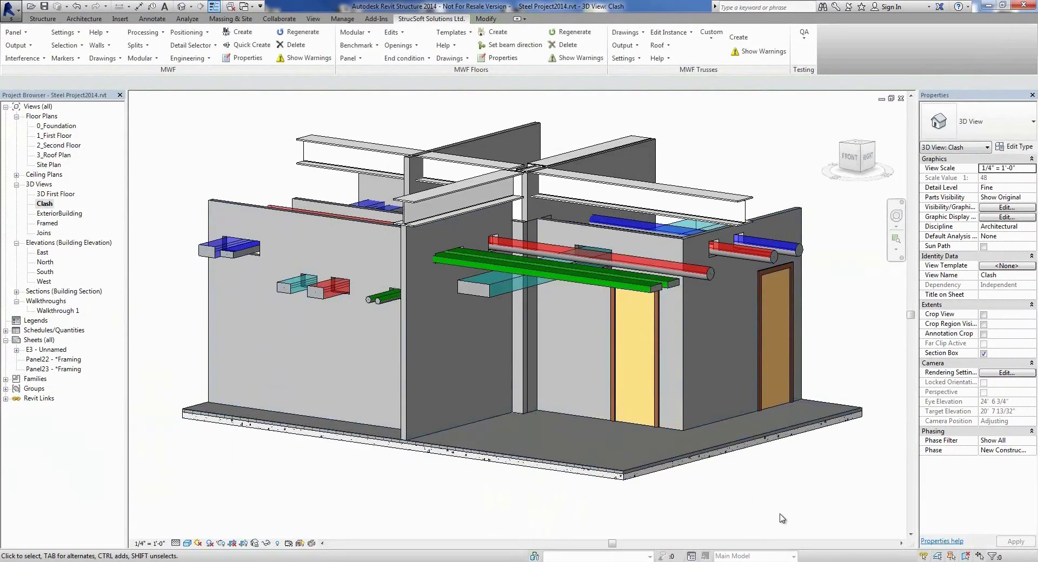
{"action": "mouse_move", "coordinate": [771, 513]}
{"action": "middle_mouse_down", "text": "shift"}
{"action": "mouse_move", "coordinate": [742, 515]}
{"action": "mouse_move", "coordinate": [760, 500]}
{"action": "middle_mouse_up", "text": "shift"}
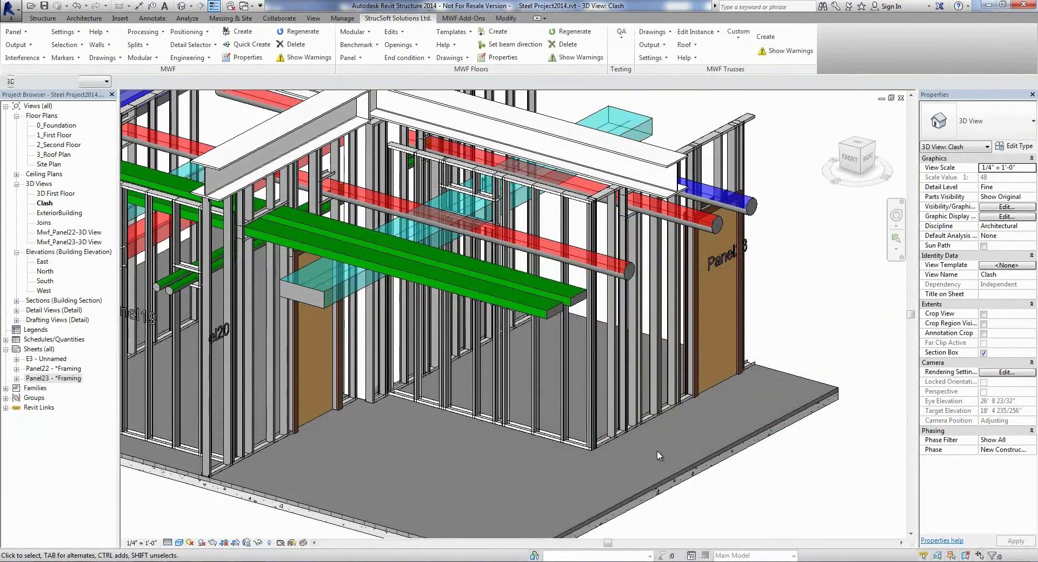
Select both walls' bottom tracks and generate their MWF shop drawings
{"action": "left_click", "coordinate": [650, 417]}
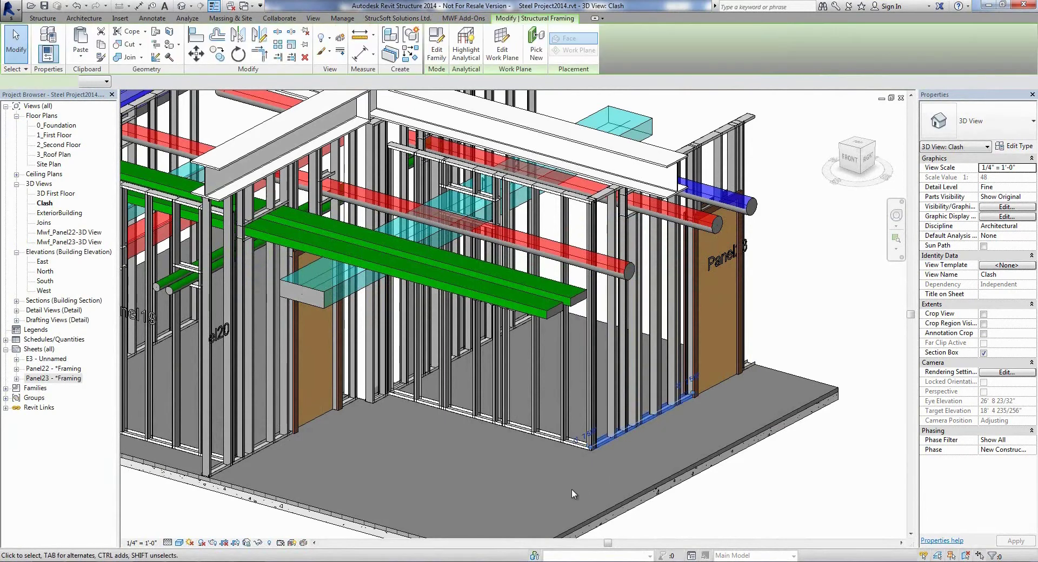
{"action": "left_click", "coordinate": [549, 440], "text": "ctrl"}
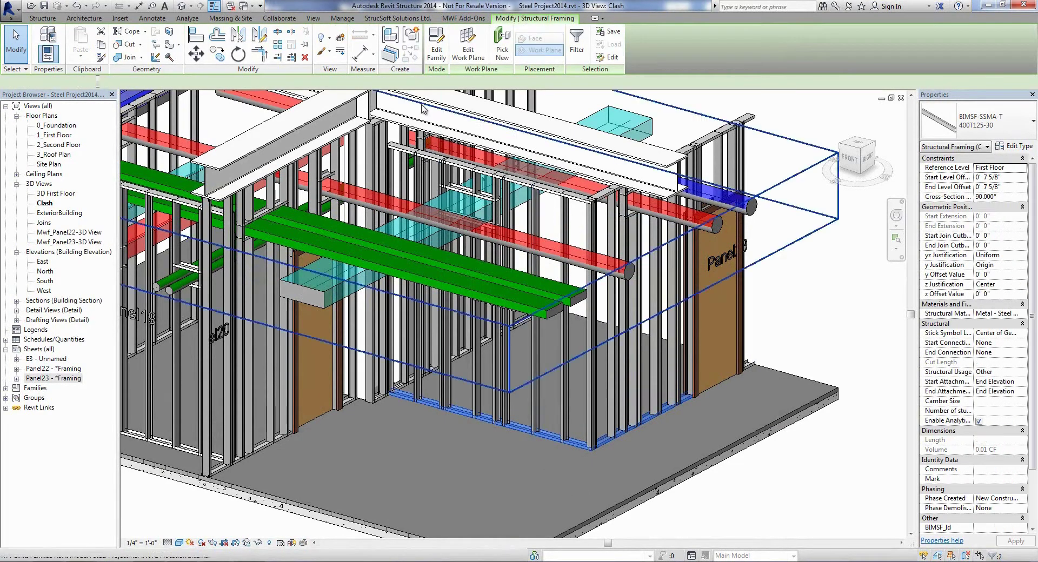
{"action": "left_click", "coordinate": [398, 18]}
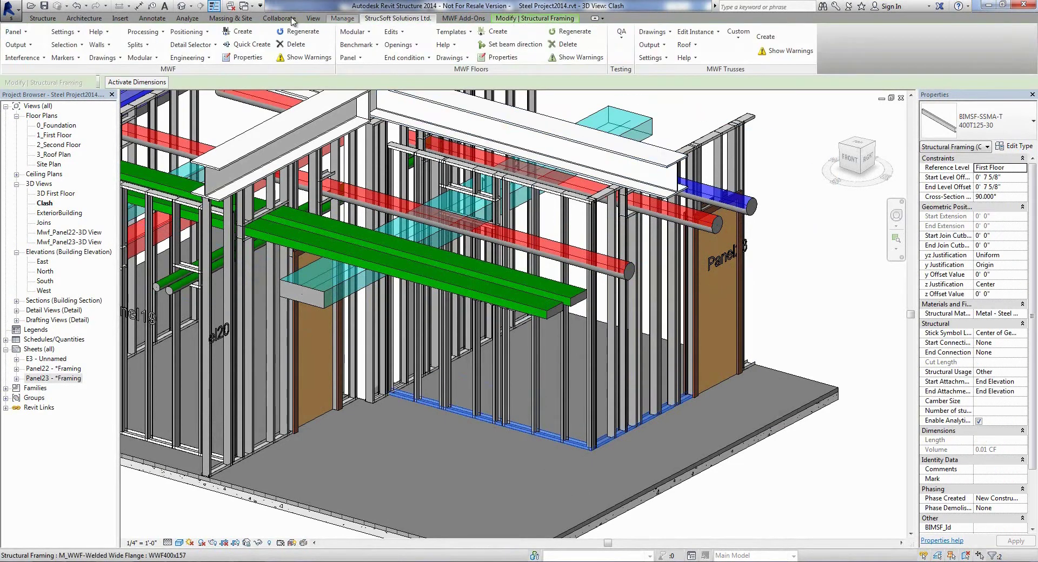
{"action": "left_click", "coordinate": [112, 59]}
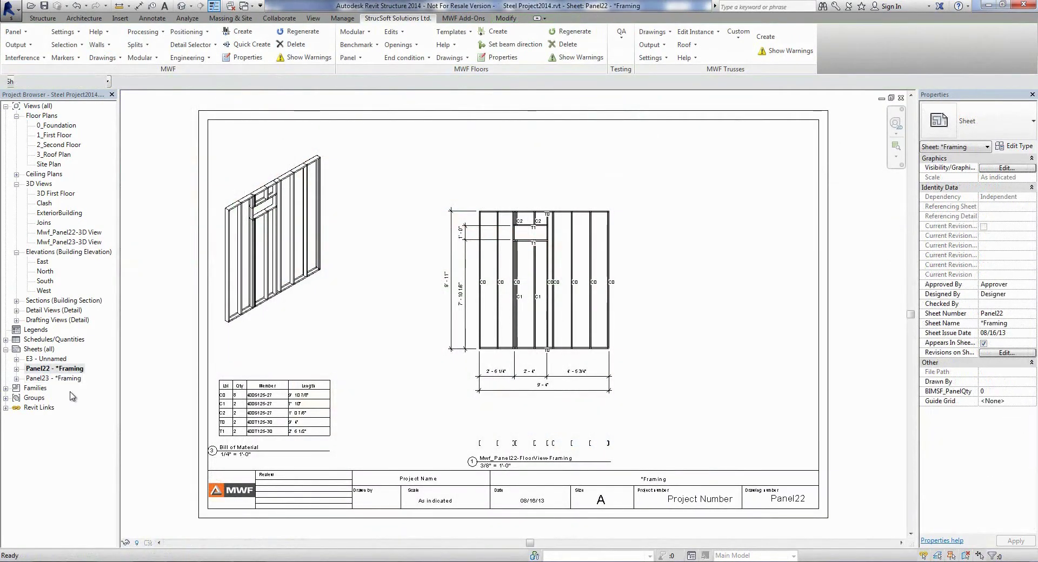
Open the Panel23 - *Framing sheet from the Project Browser
{"action": "double_click", "coordinate": [69, 380]}
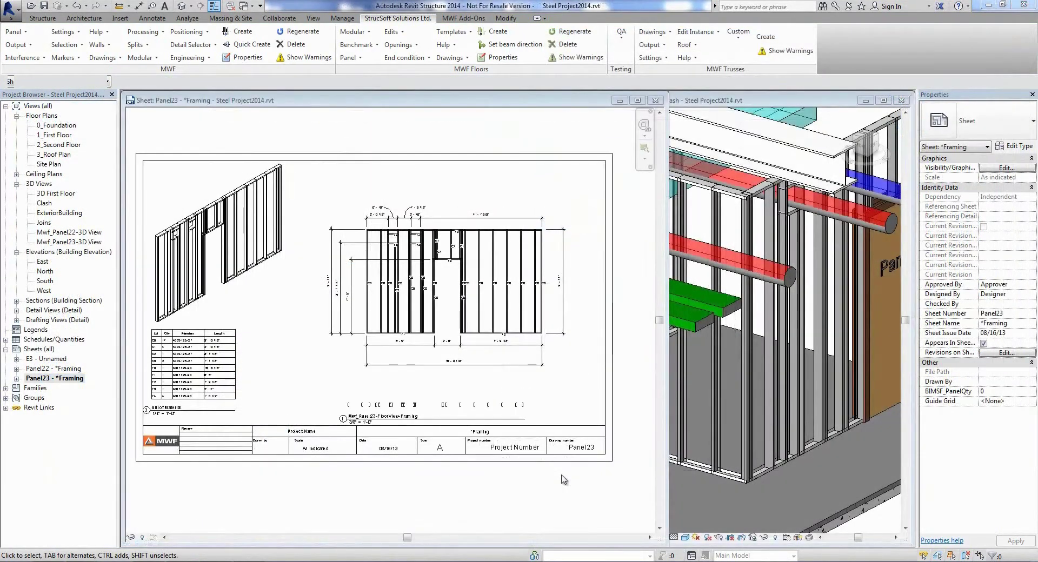
Activate the Panel23 elevation viewport and delete one stud from its framing
{"action": "right_click", "coordinate": [451, 320]}
{"action": "left_click", "coordinate": [487, 105]}
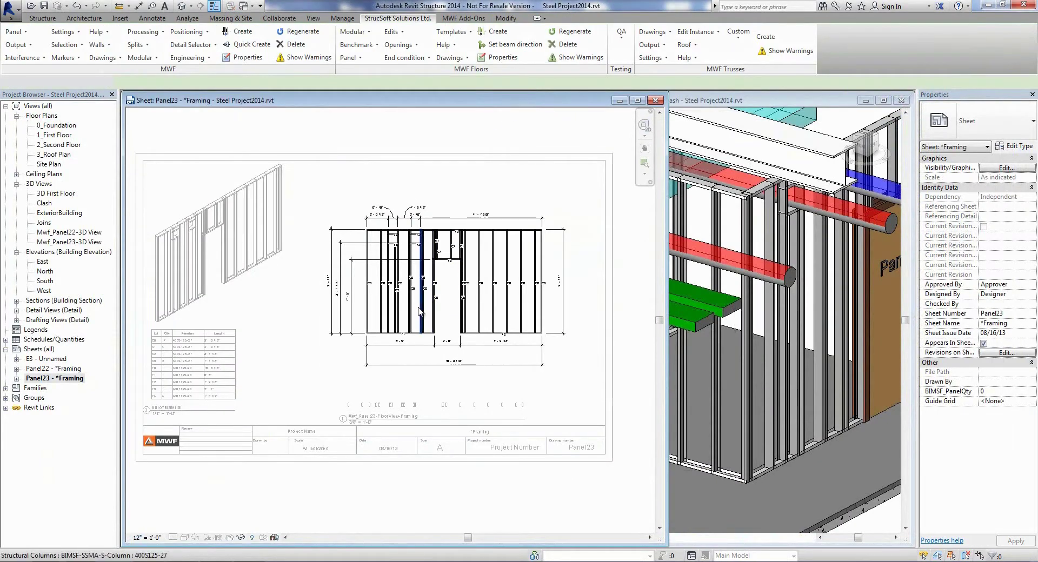
{"action": "scroll", "coordinate": [402, 312], "scroll_direction": "up", "scroll_amount": 3}
{"action": "scroll", "coordinate": [402, 312], "scroll_direction": "up", "scroll_amount": 2}
{"action": "scroll", "coordinate": [389, 316], "scroll_direction": "up", "scroll_amount": 1}
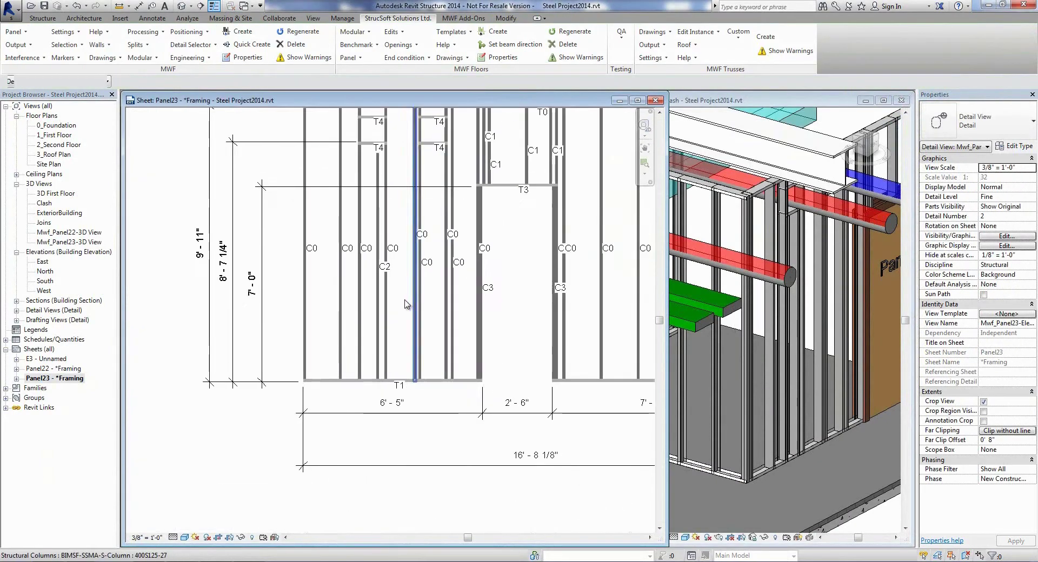
{"action": "left_click", "coordinate": [378, 318]}
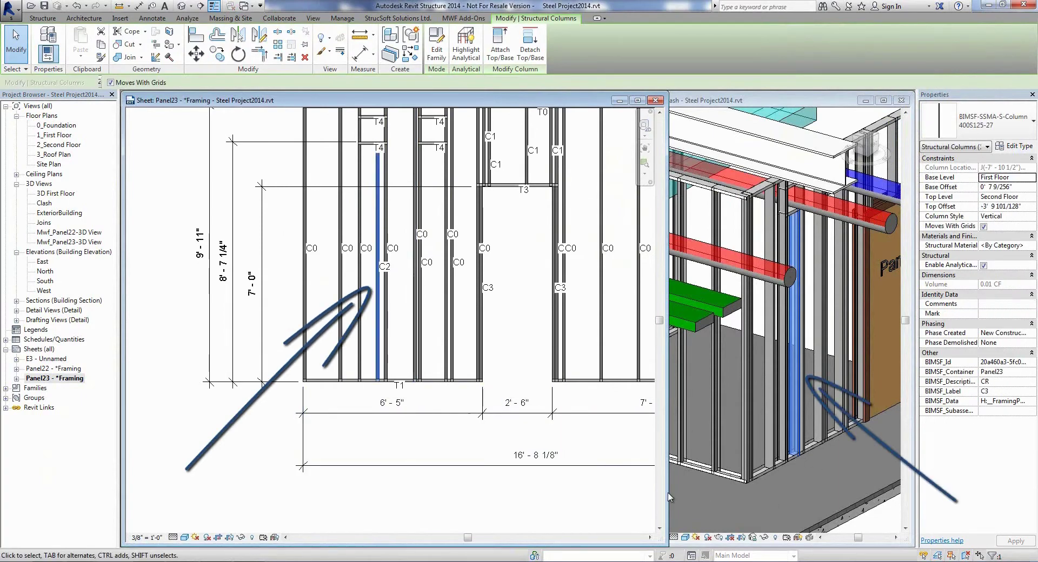
{"action": "left_click", "coordinate": [304, 58]}
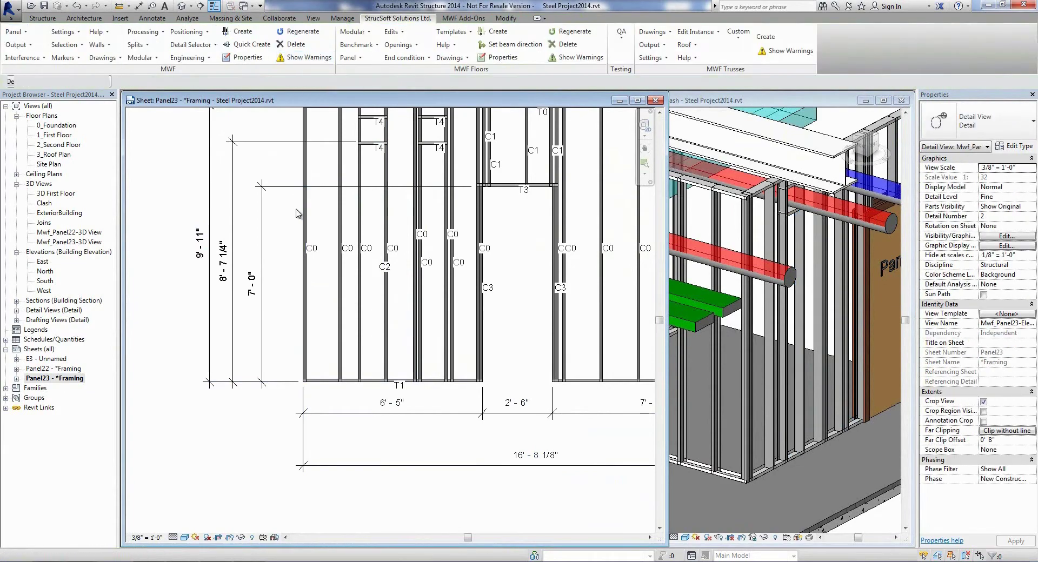
{"action": "scroll", "coordinate": [281, 246], "scroll_direction": "down", "scroll_amount": 1}
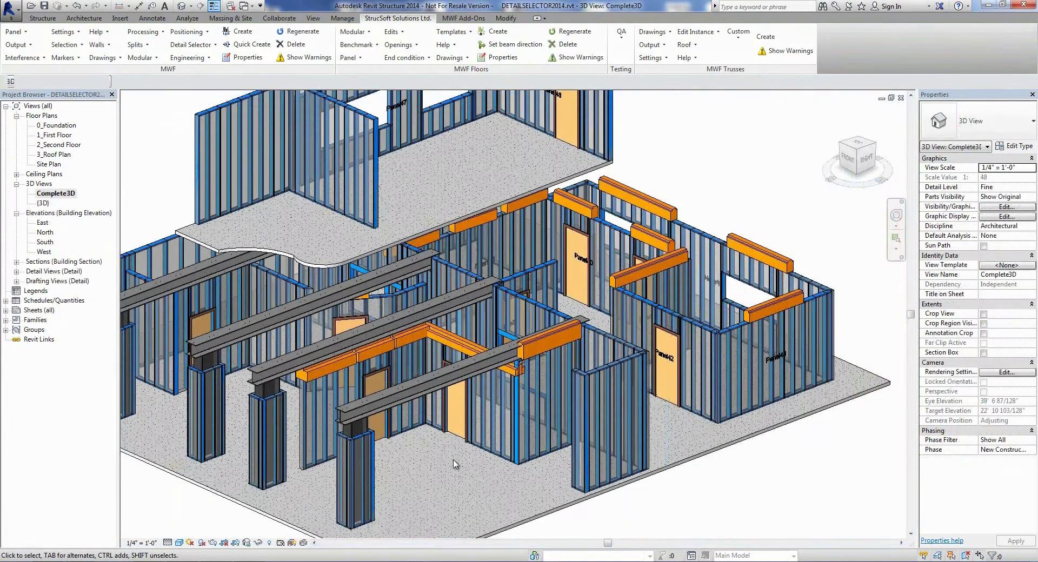
Select a Panel13 stud in Complete3D and bring up the StrucSoft MWF tools
{"action": "left_click", "coordinate": [402, 427]}
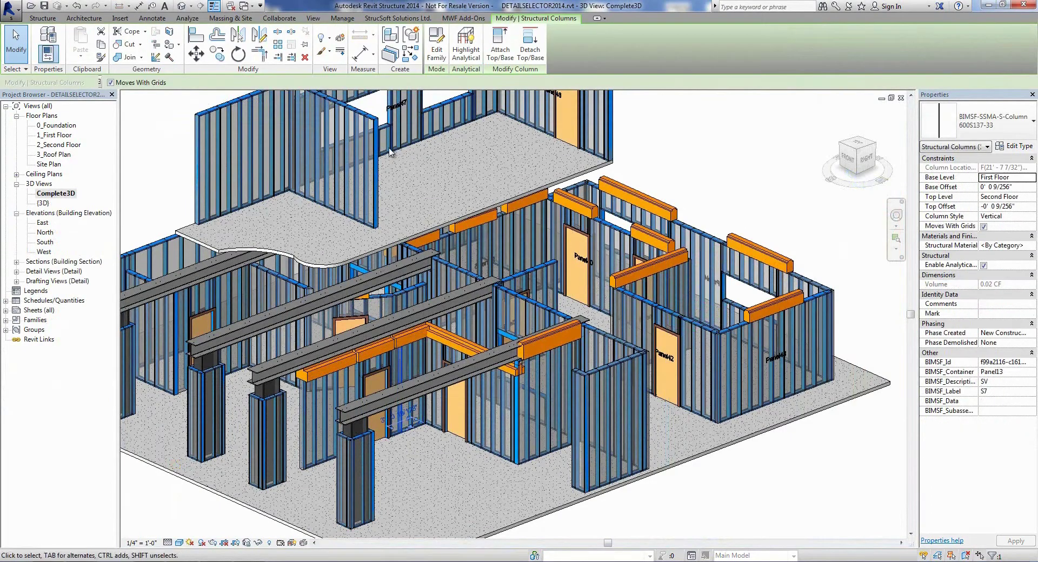
{"action": "left_click", "coordinate": [394, 18]}
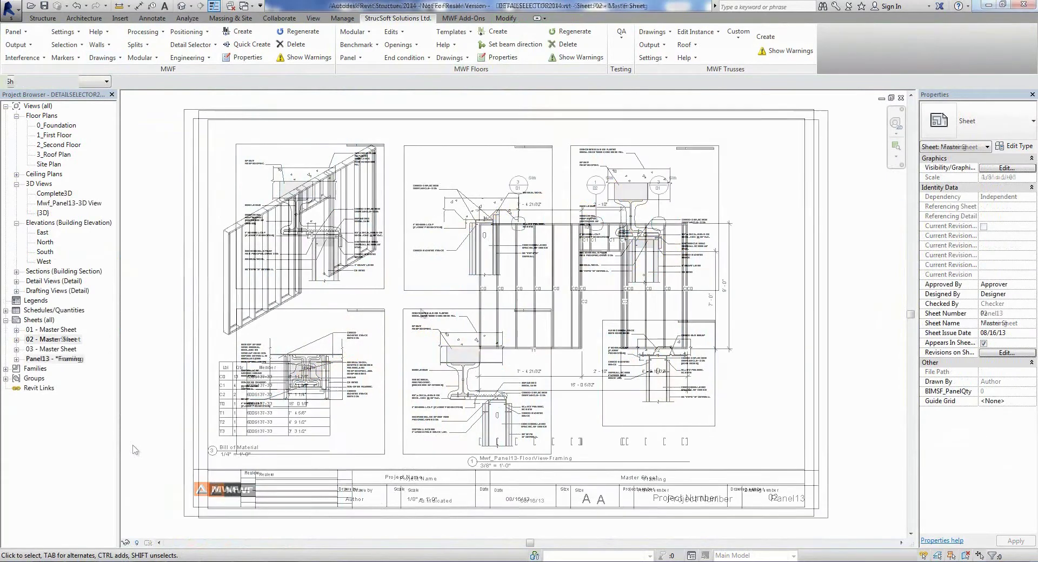
Activate the Panel13 framing elevation viewport and open the Cemco wall-under-beam detail via callout 3/01
{"action": "scroll", "coordinate": [417, 286], "scroll_direction": "up", "scroll_amount": 2}
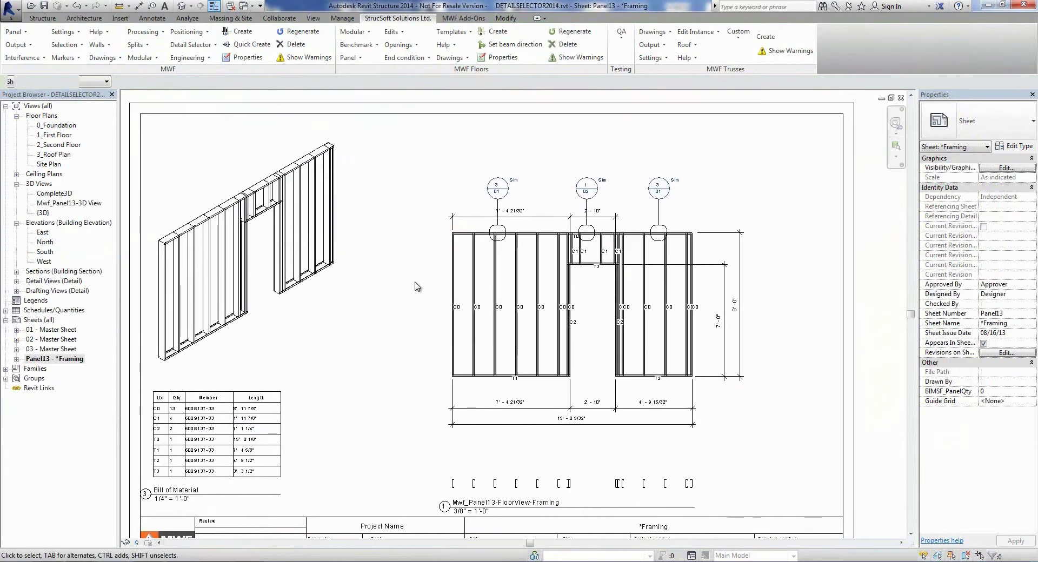
{"action": "left_click", "coordinate": [536, 302]}
{"action": "right_click", "coordinate": [582, 302]}
{"action": "left_click", "coordinate": [636, 84]}
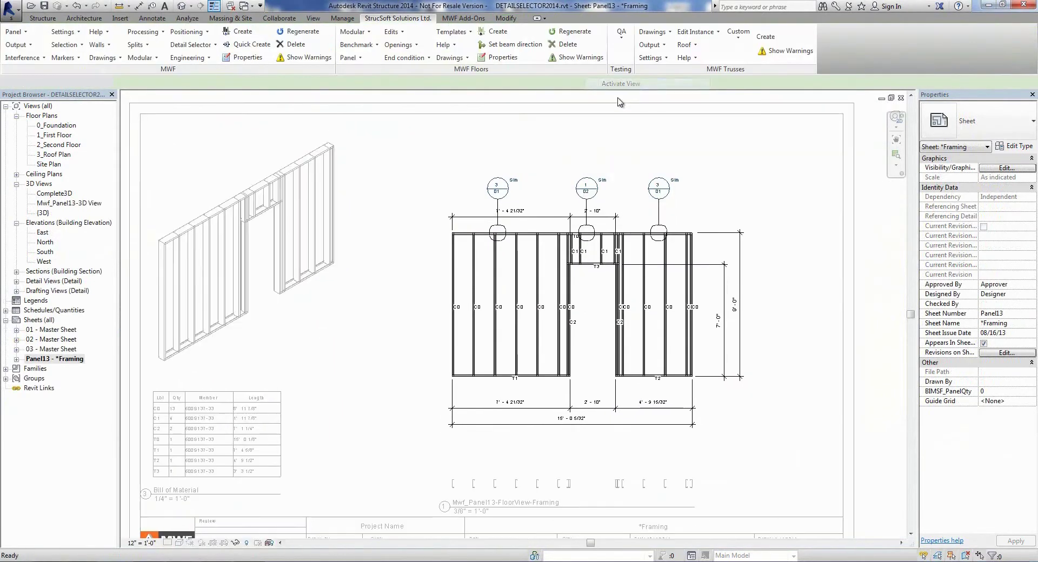
{"action": "double_click", "coordinate": [500, 189]}
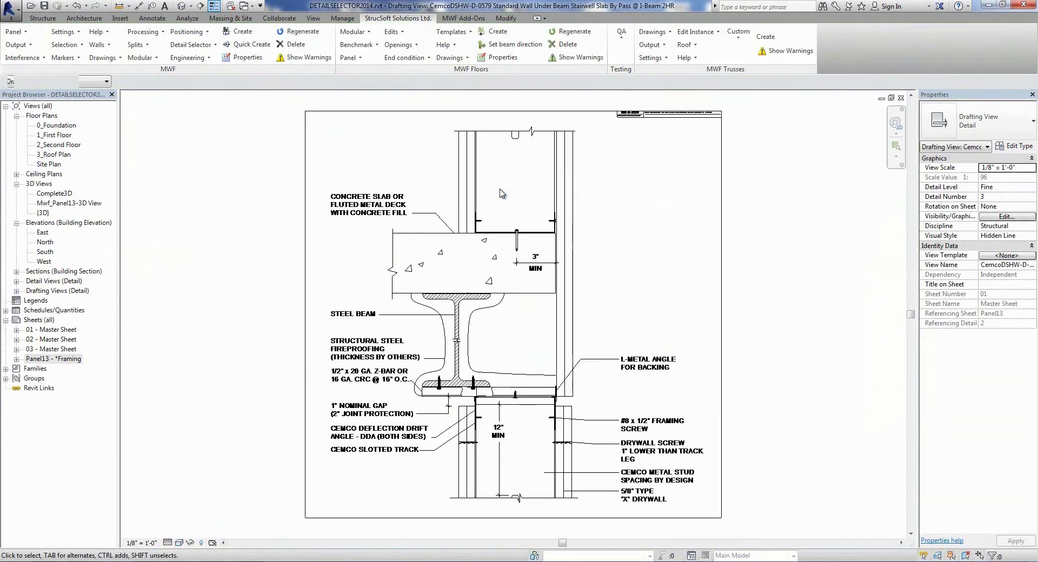